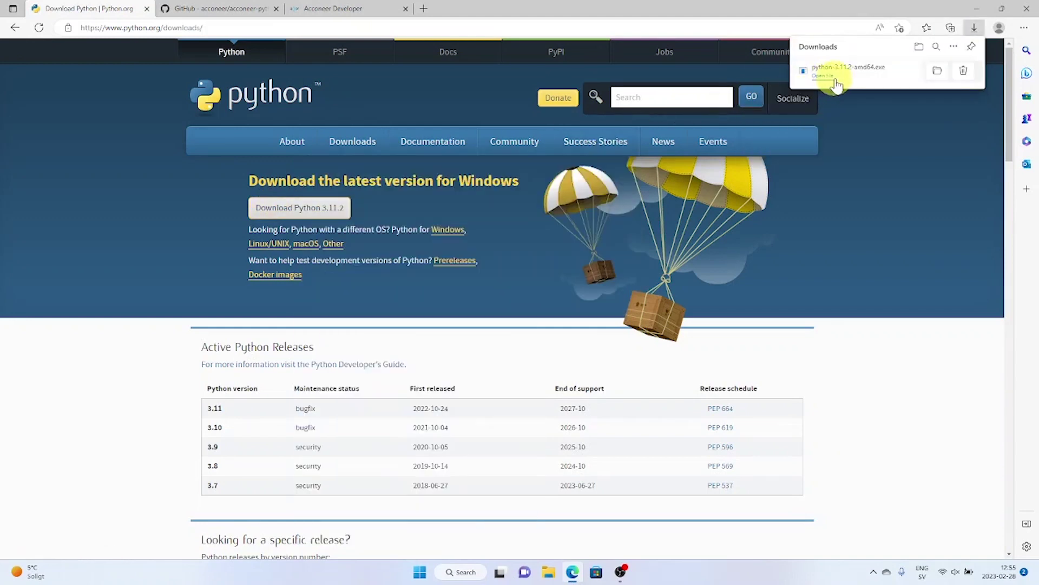
Install Python 3.11.2 with python.exe added to PATH and the path length limit disabled.
click(822, 75)
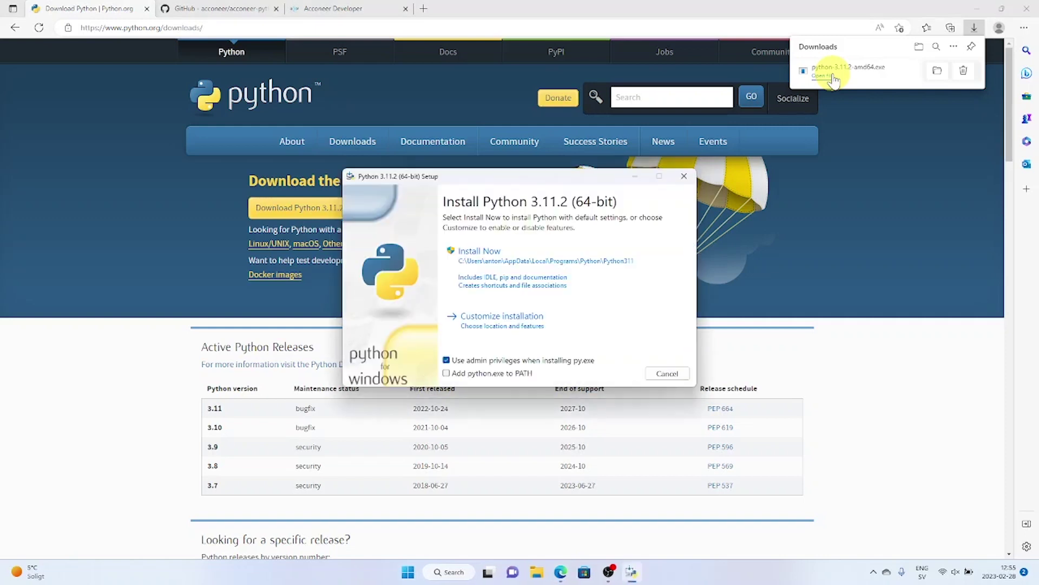
click(484, 375)
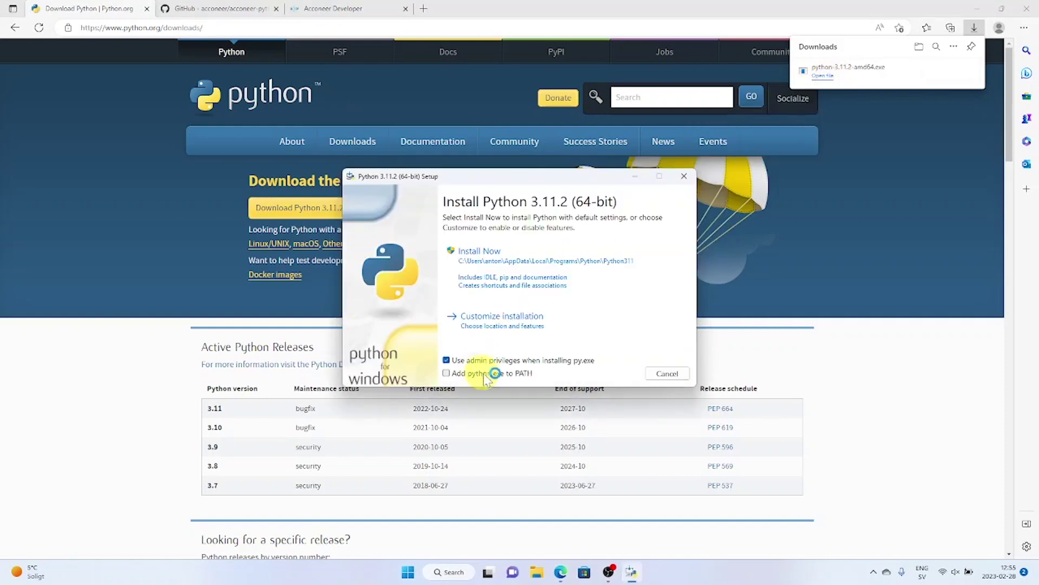
click(447, 374)
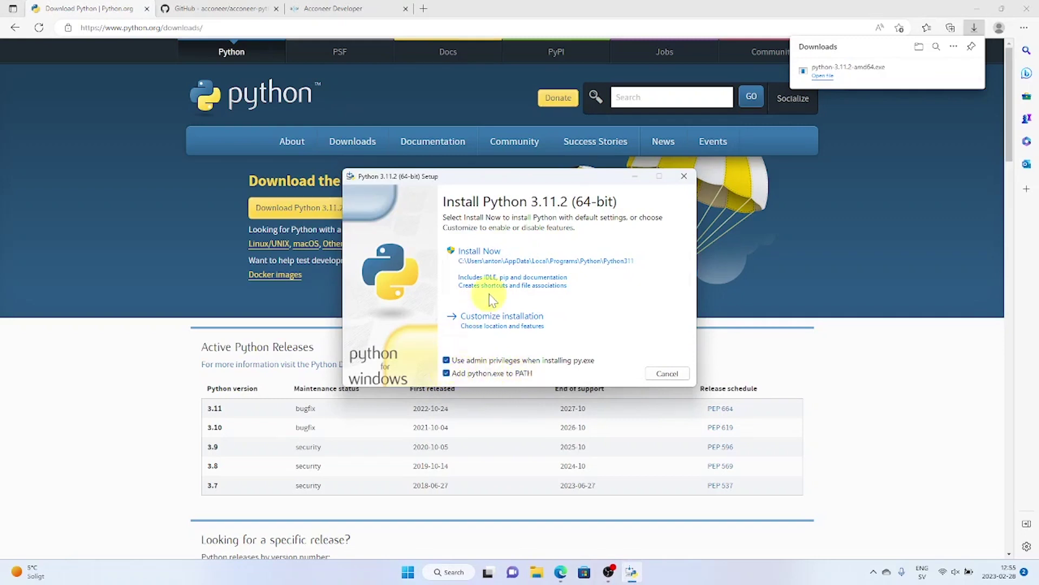
click(494, 264)
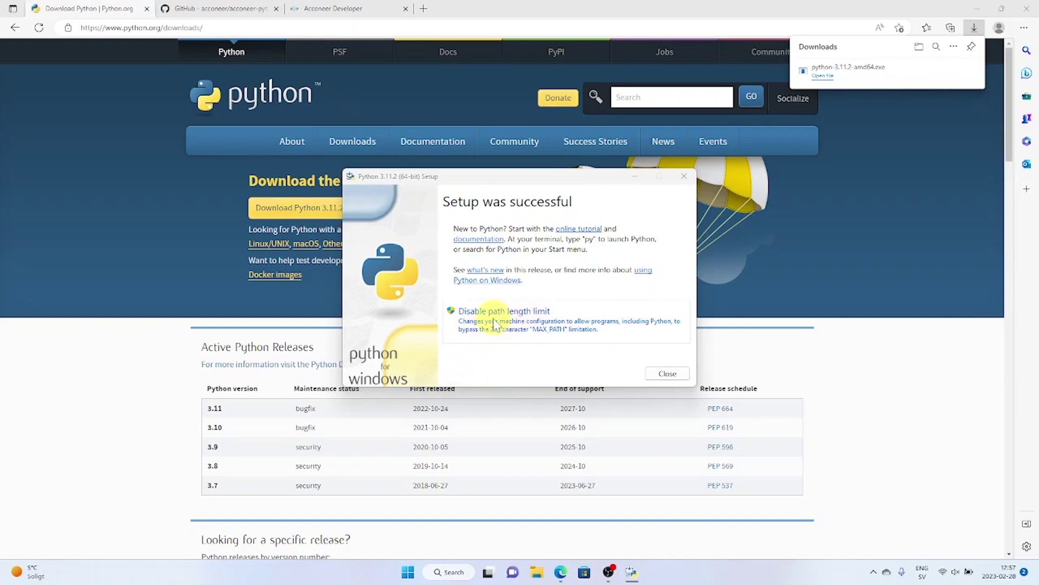
click(520, 327)
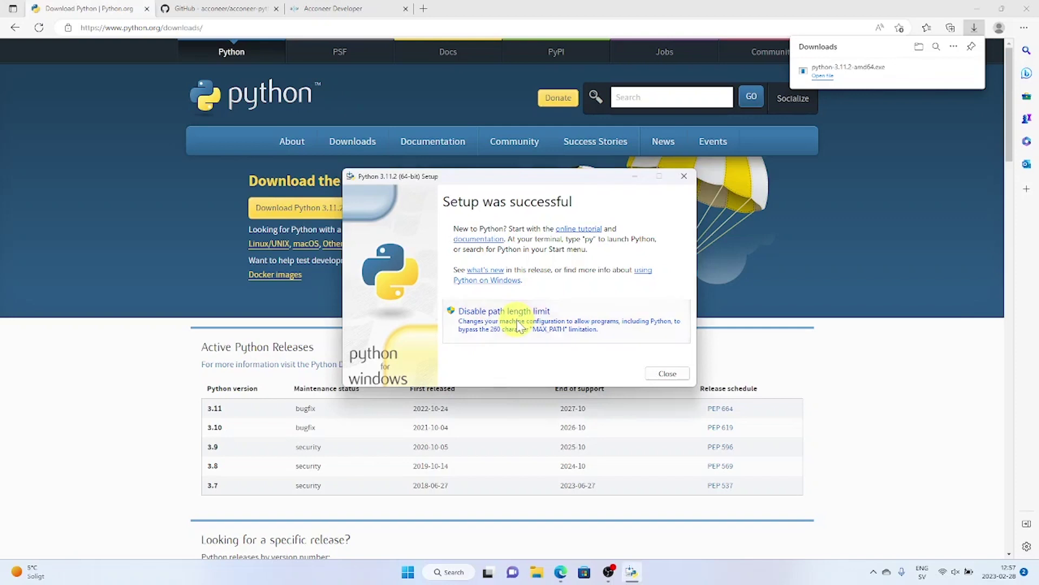
Close the Python installer and copy the acconeer-exptool pip install command from the GitHub README's Setup section.
click(665, 373)
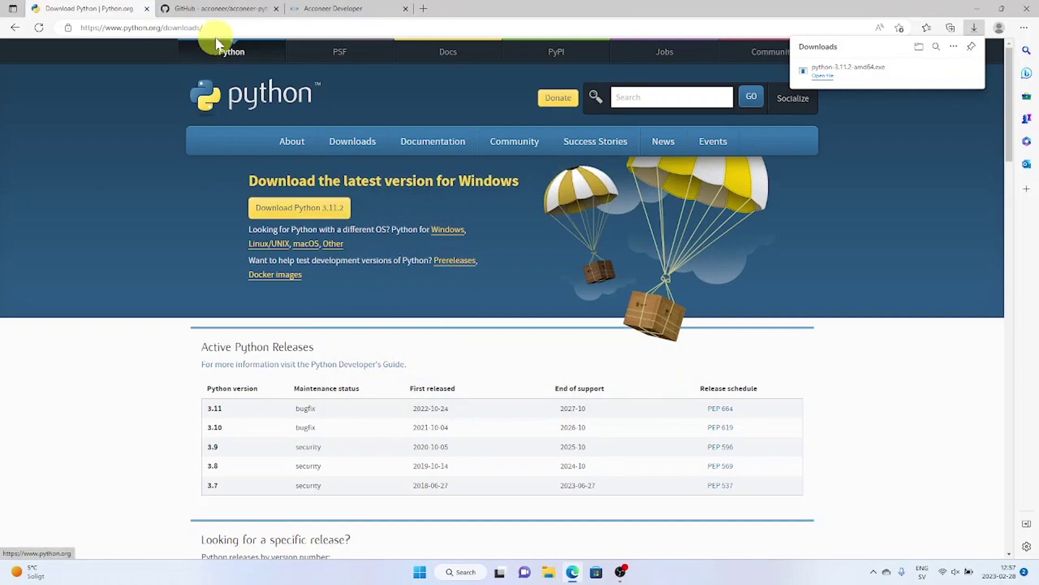
click(227, 9)
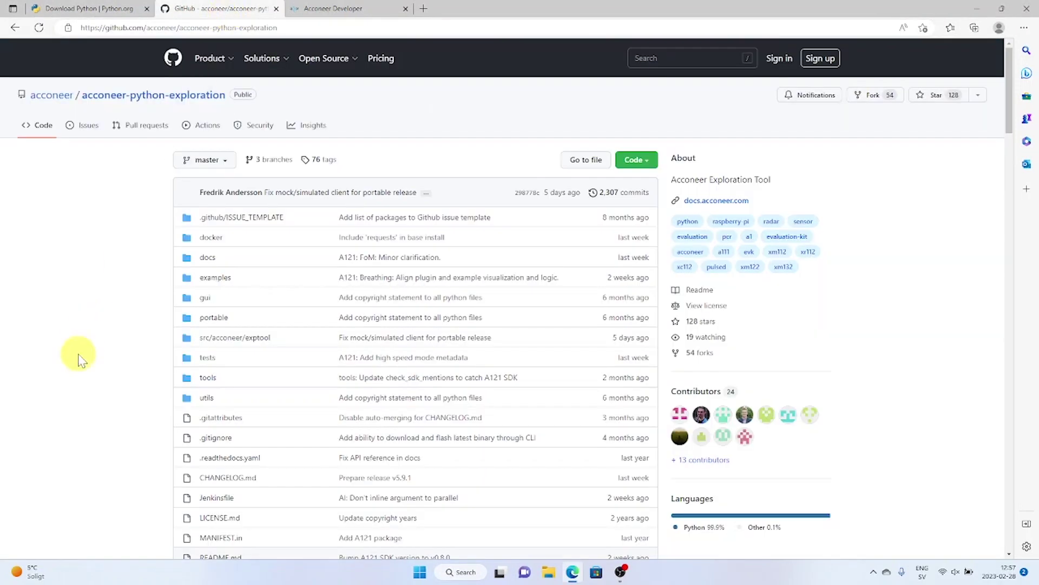
scroll(79, 357, down, 5)
scroll(78, 357, down, 15)
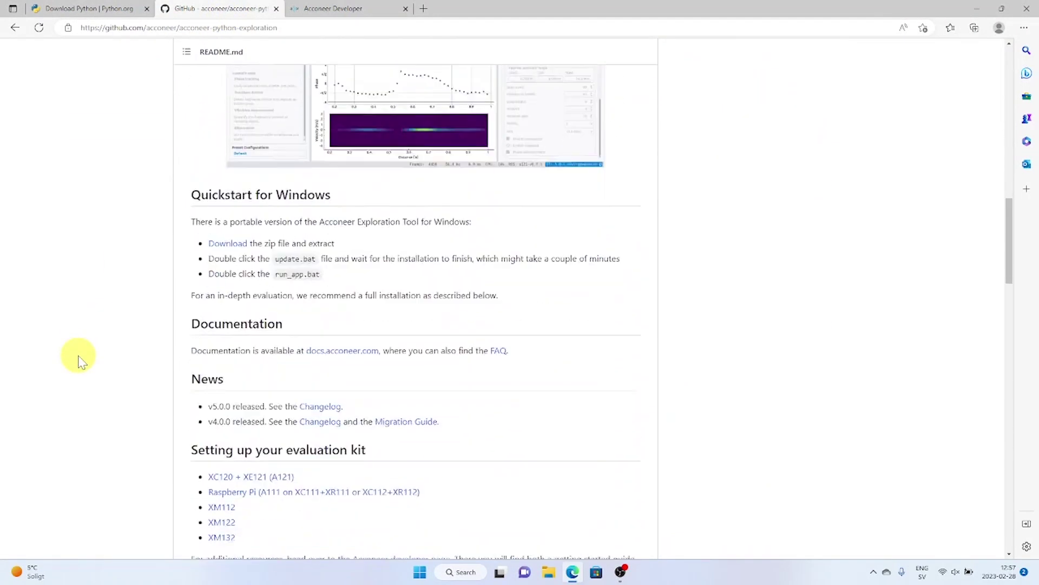
scroll(79, 357, down, 2)
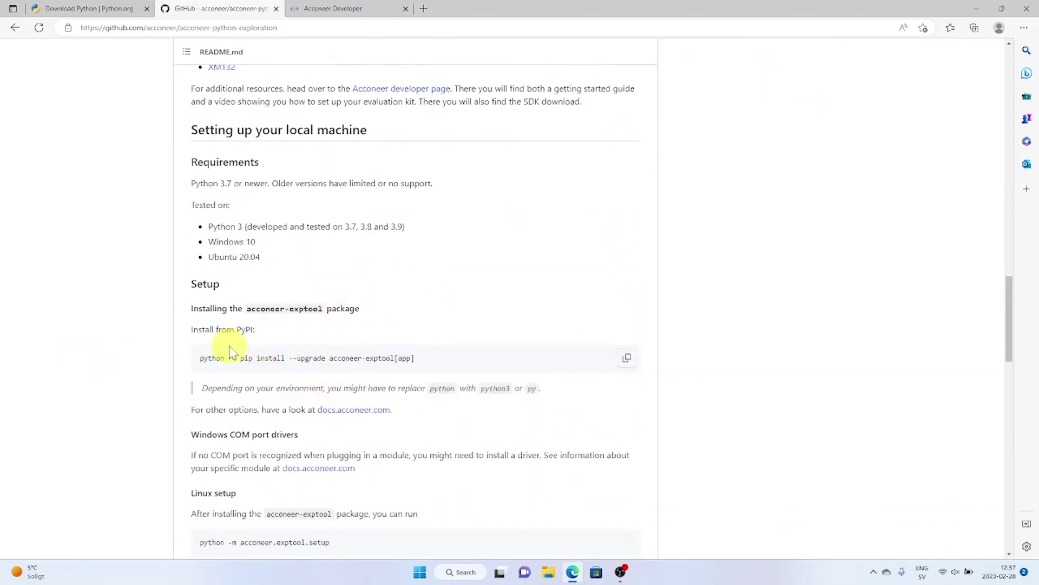
click(626, 360)
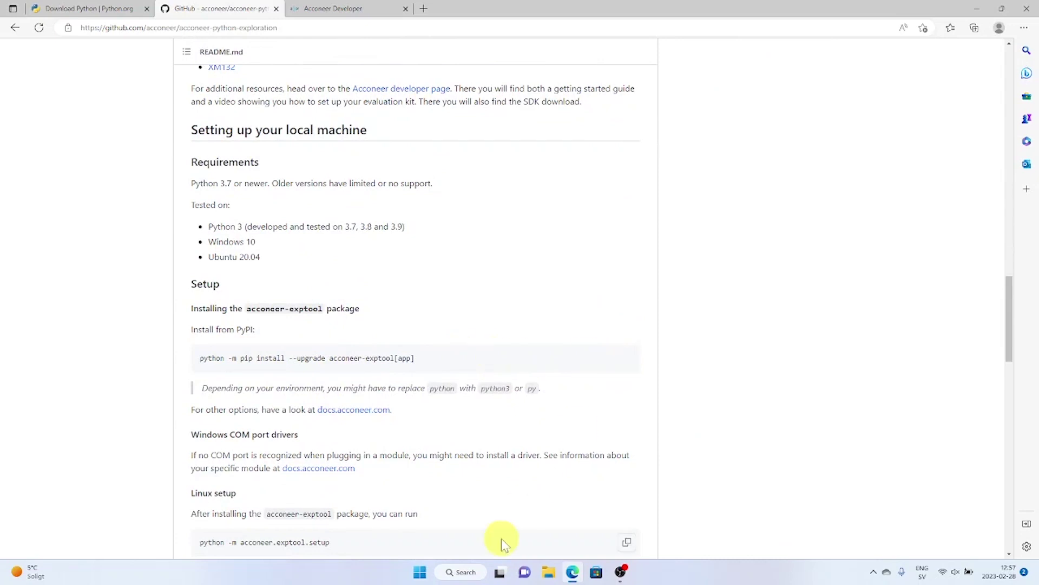
Open Command Prompt via a 'cmd' search and run the pasted pip install for acconeer-exptool[app].
click(421, 578)
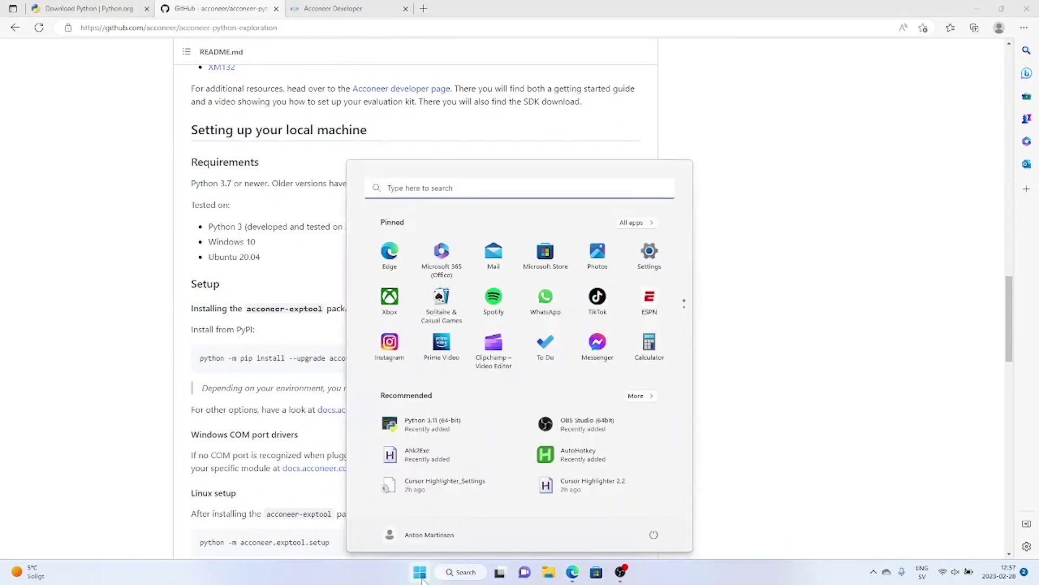
text(cmd)
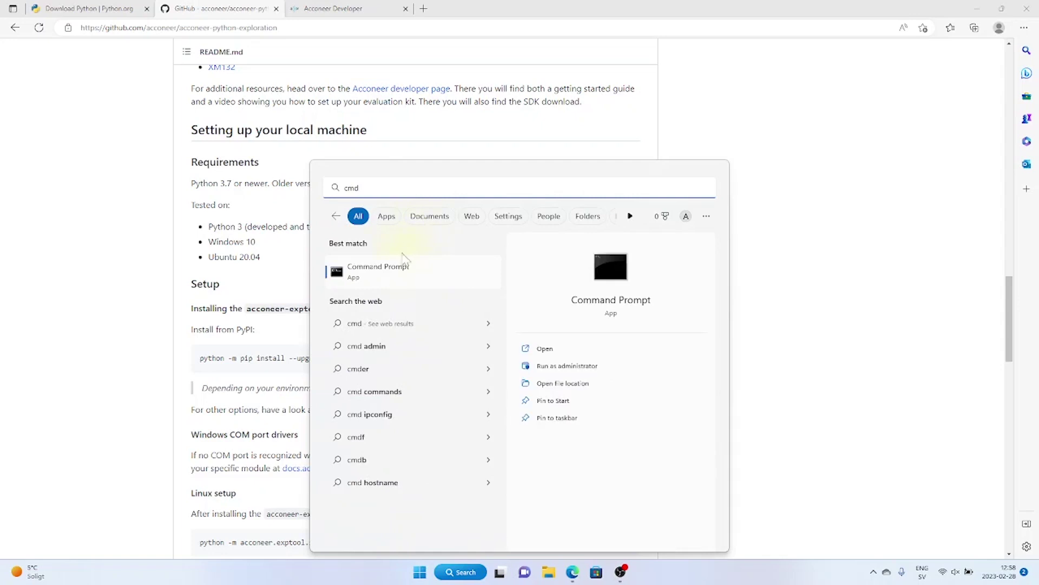
click(398, 275)
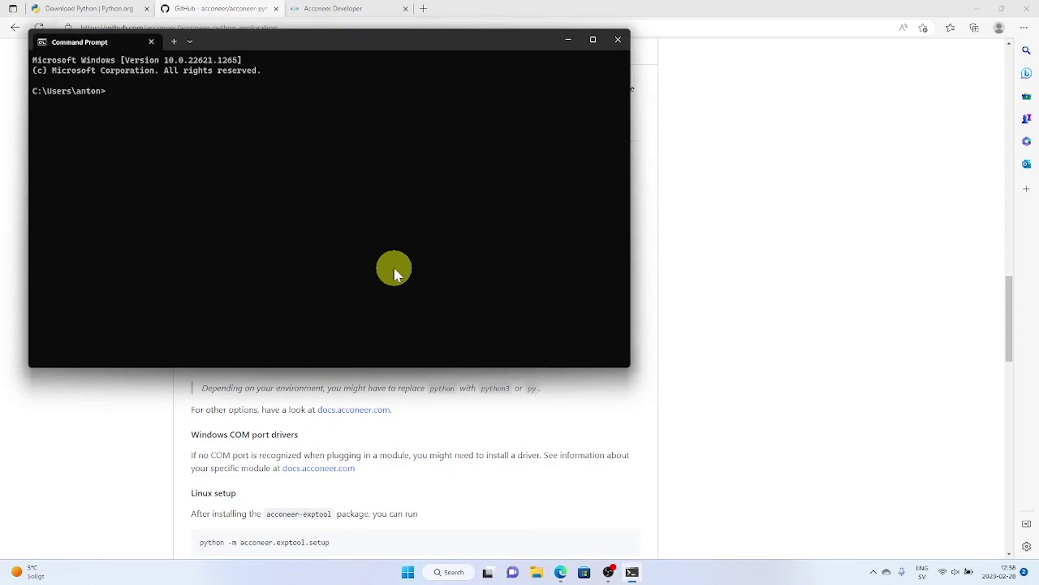
key(ctrl+v)
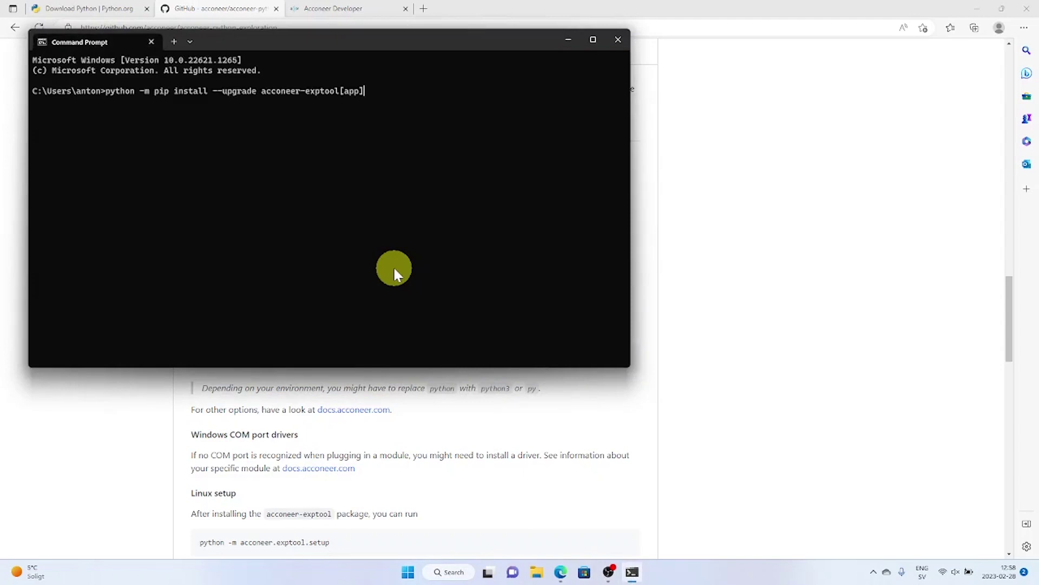
key(Return)
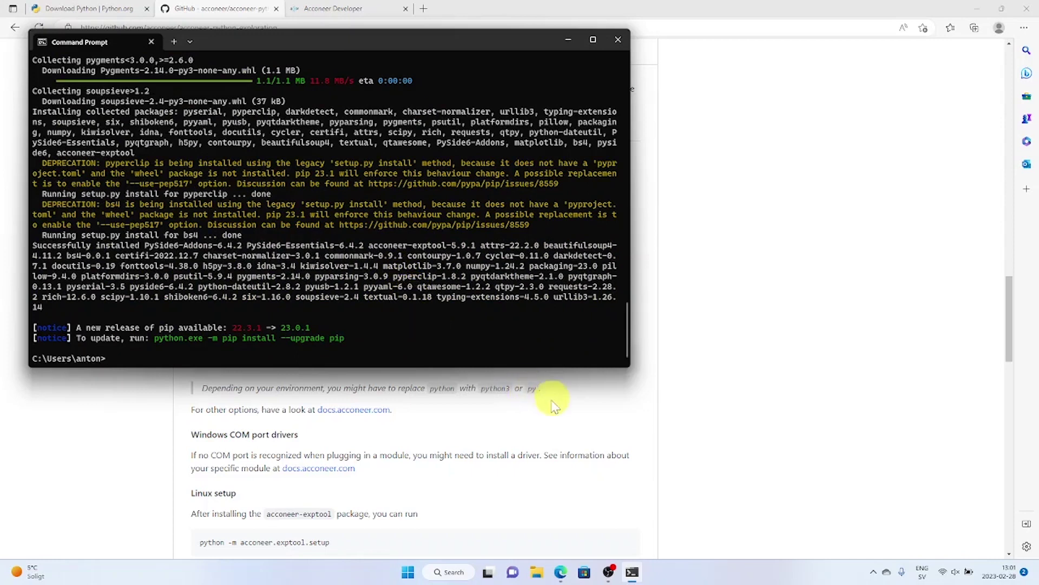
Copy 'python -m acconeer.exptool.app' from the README and run it in Command Prompt.
click(535, 427)
scroll(535, 428, down, 2)
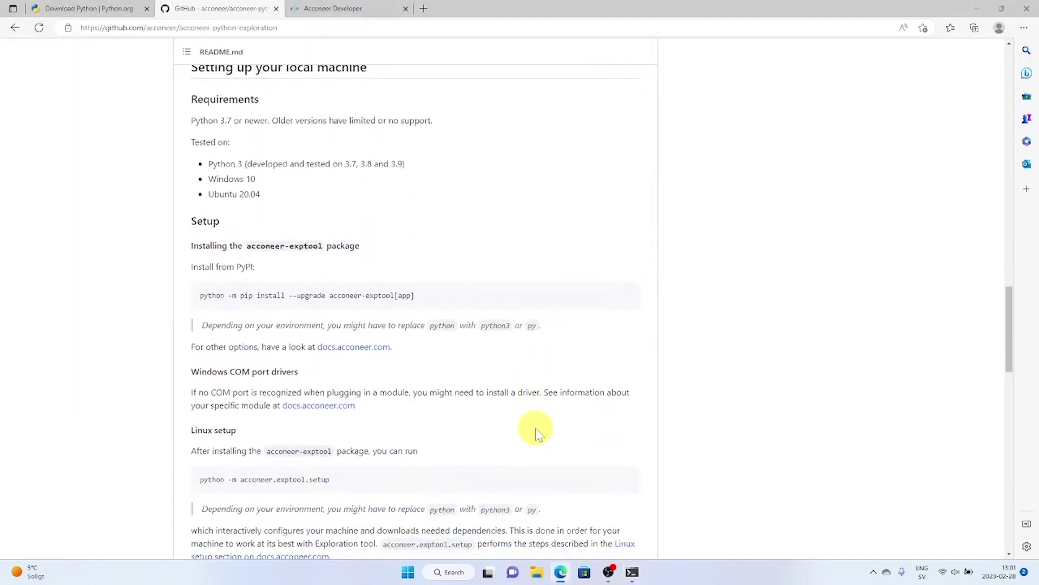
scroll(535, 428, down, 3)
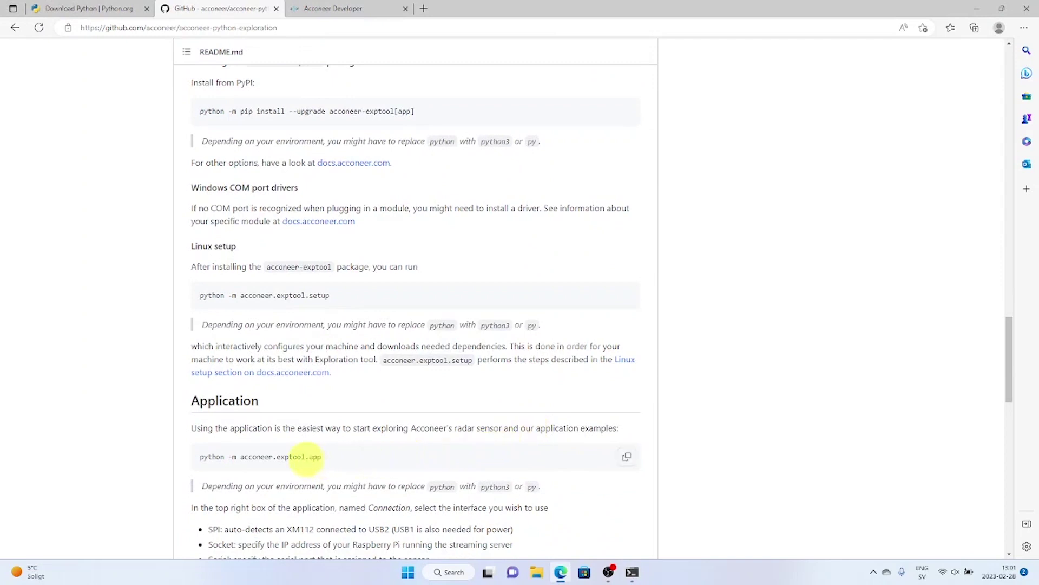
click(627, 461)
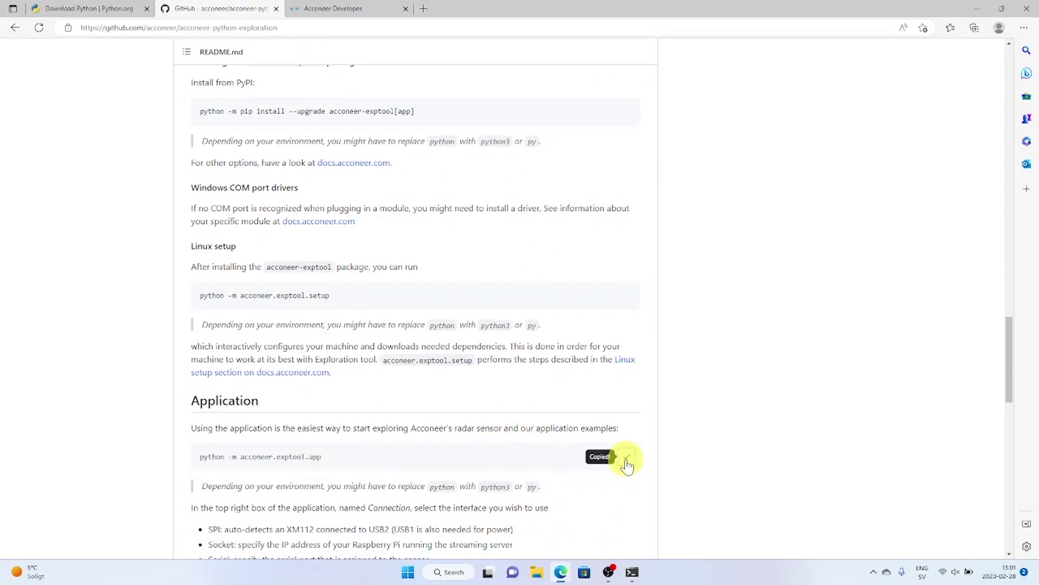
click(633, 572)
key(ctrl+v)
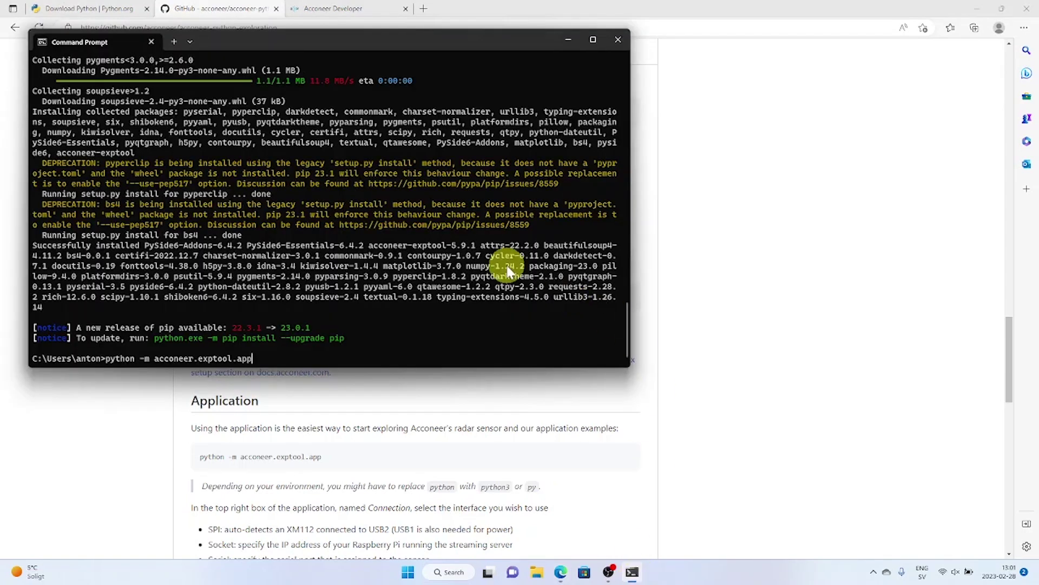
key(Return)
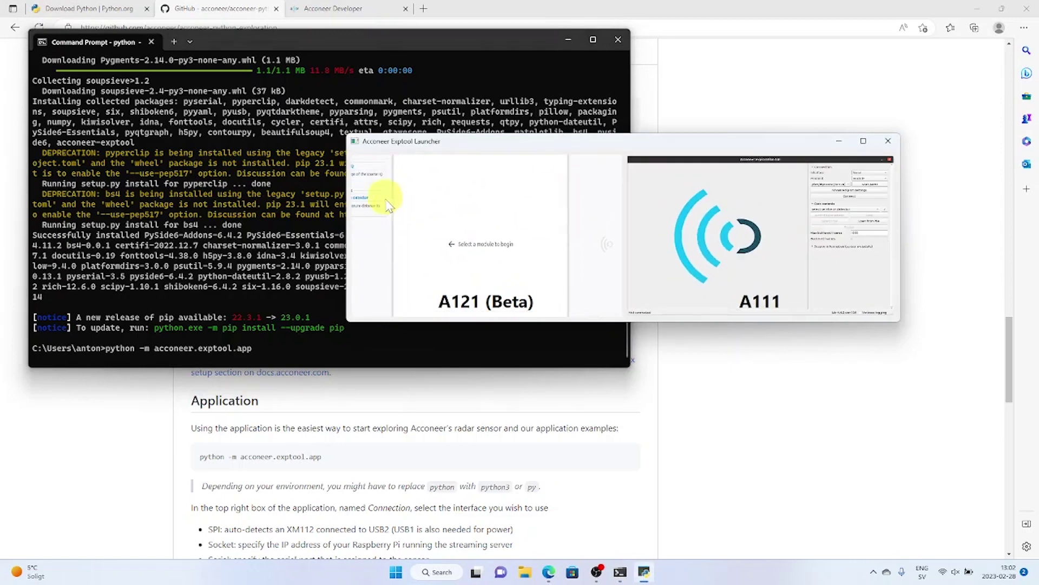
Choose the A121 (Beta) card in the Exptool Launcher.
click(398, 233)
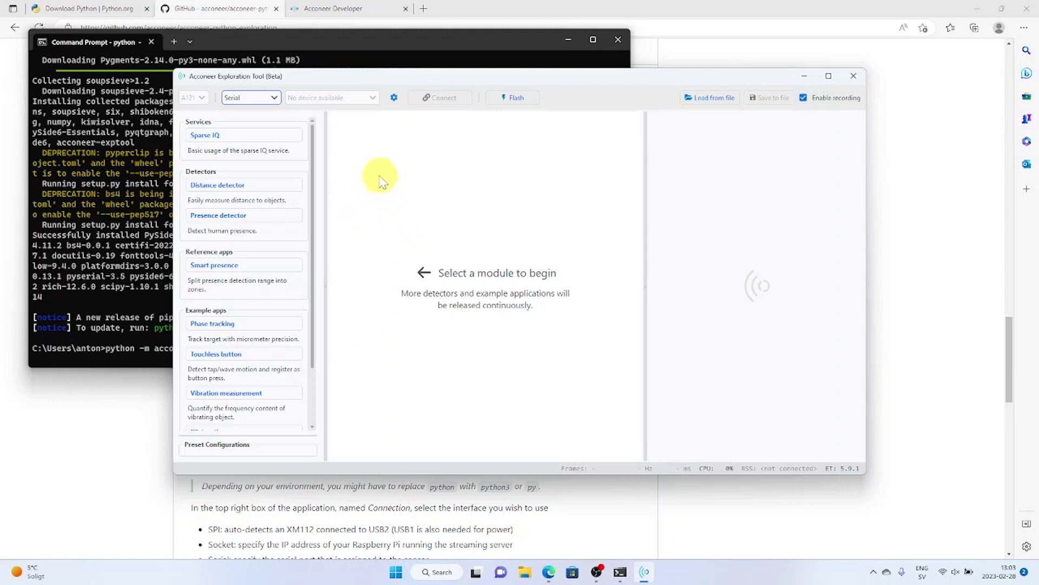
Go to the A121 XM125 software downloads on the Acconeer Developer site.
click(334, 9)
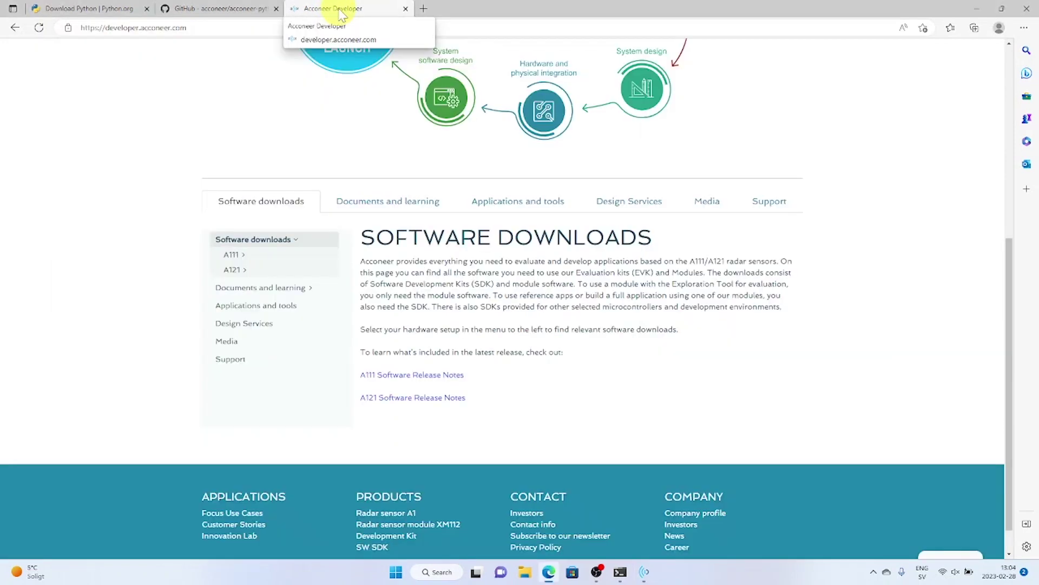
click(233, 271)
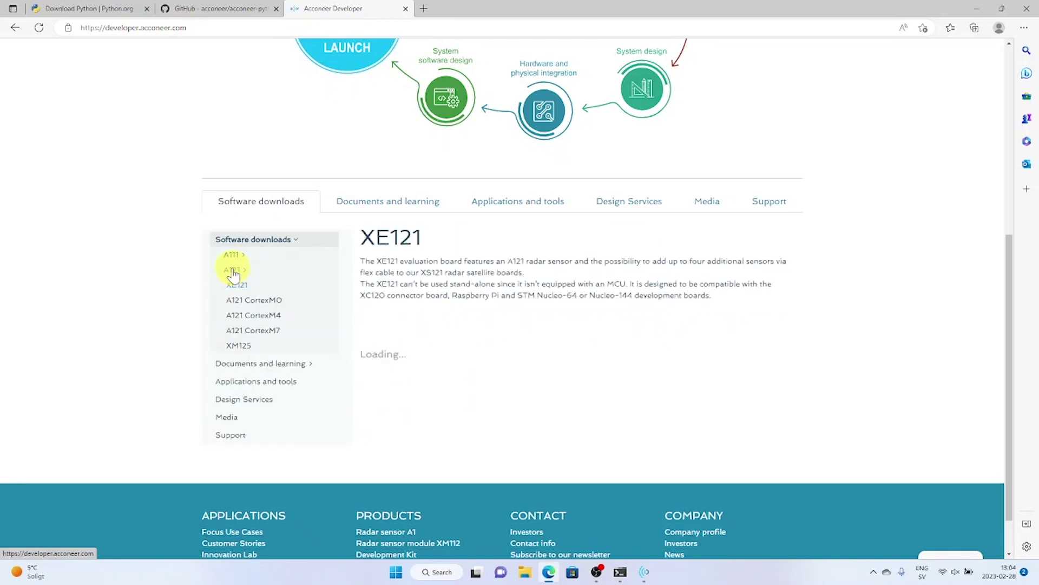
click(239, 348)
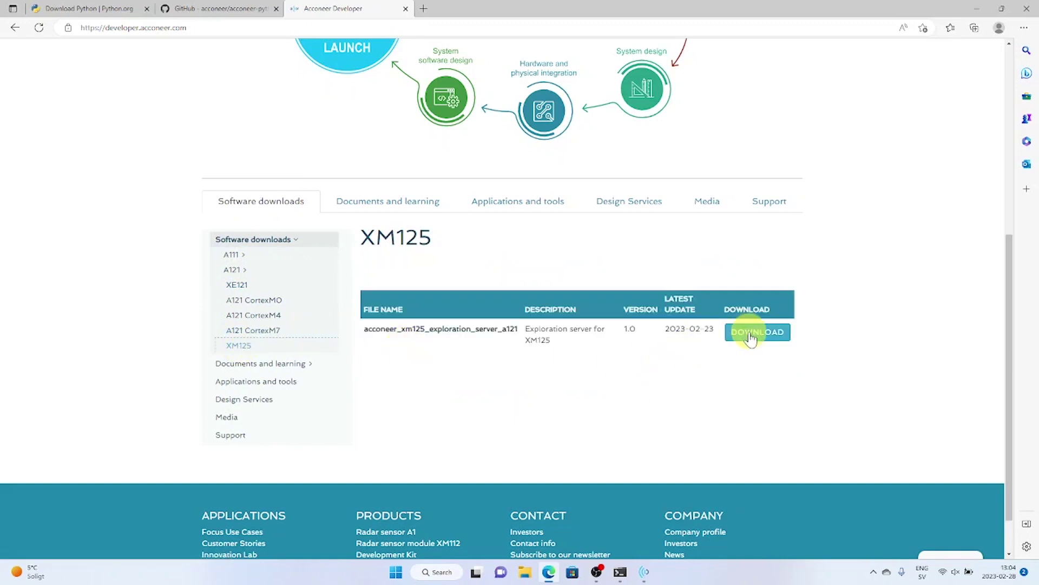
Accept the licence, download acconeer_xm125_exploration_server_a121 and open the downloaded zip.
click(749, 336)
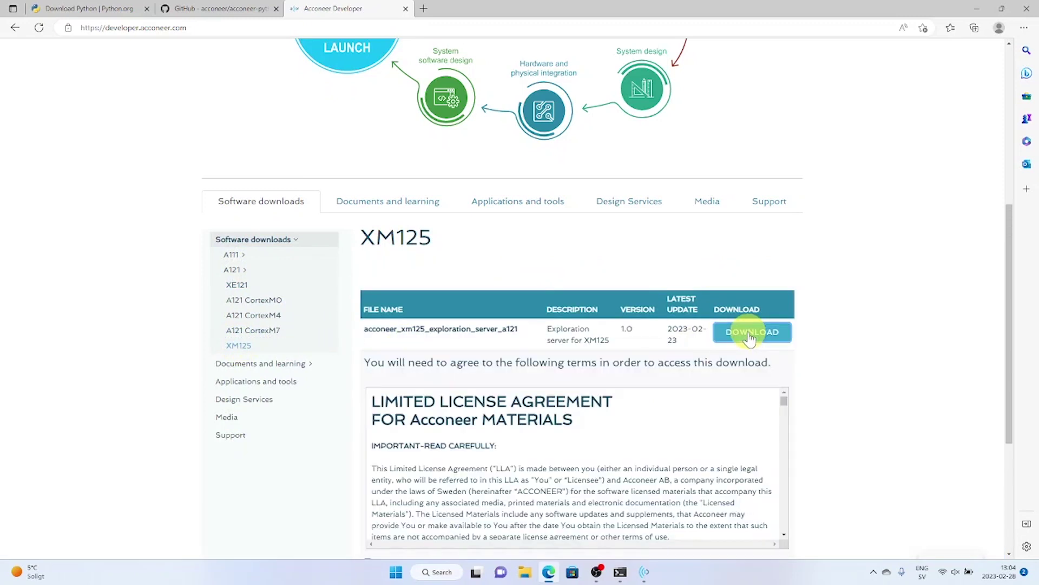
scroll(866, 398, down, 3)
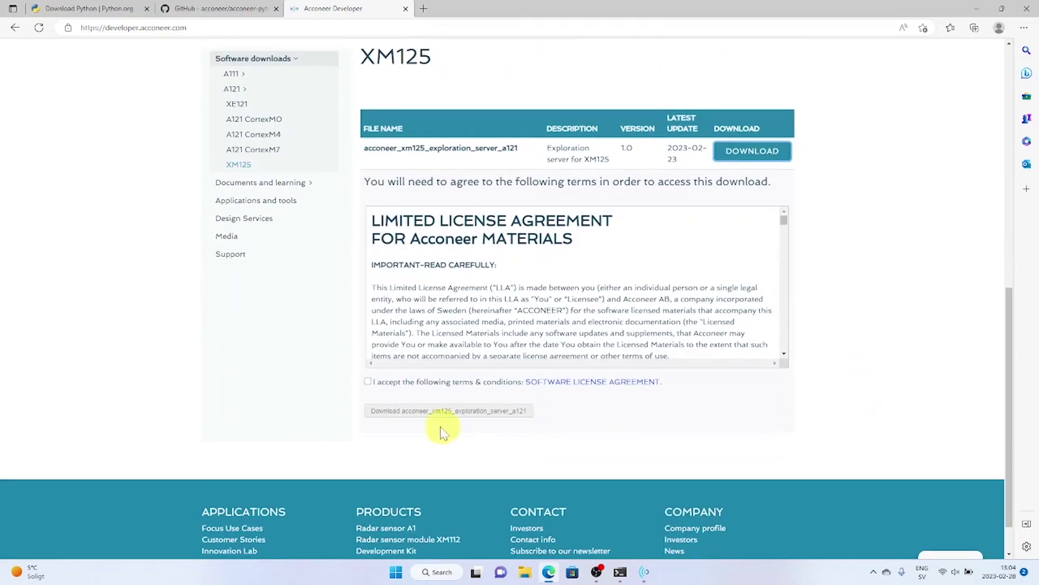
click(368, 381)
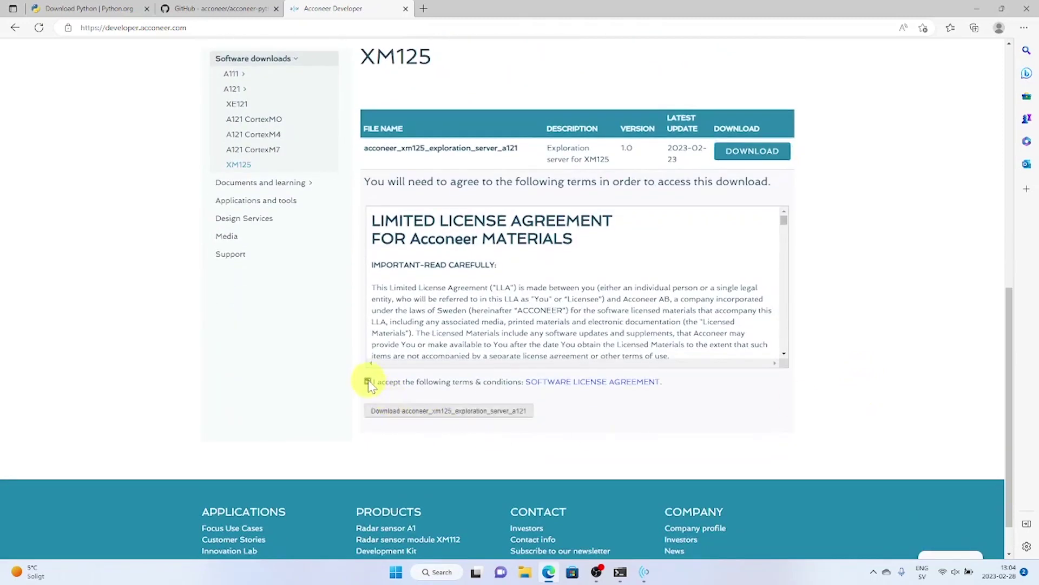
click(377, 411)
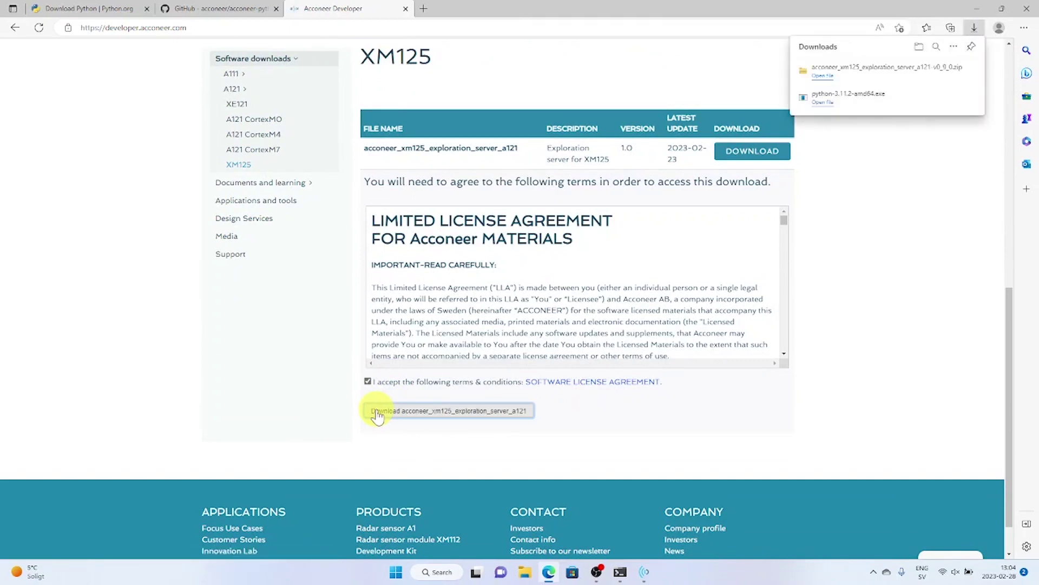
click(824, 76)
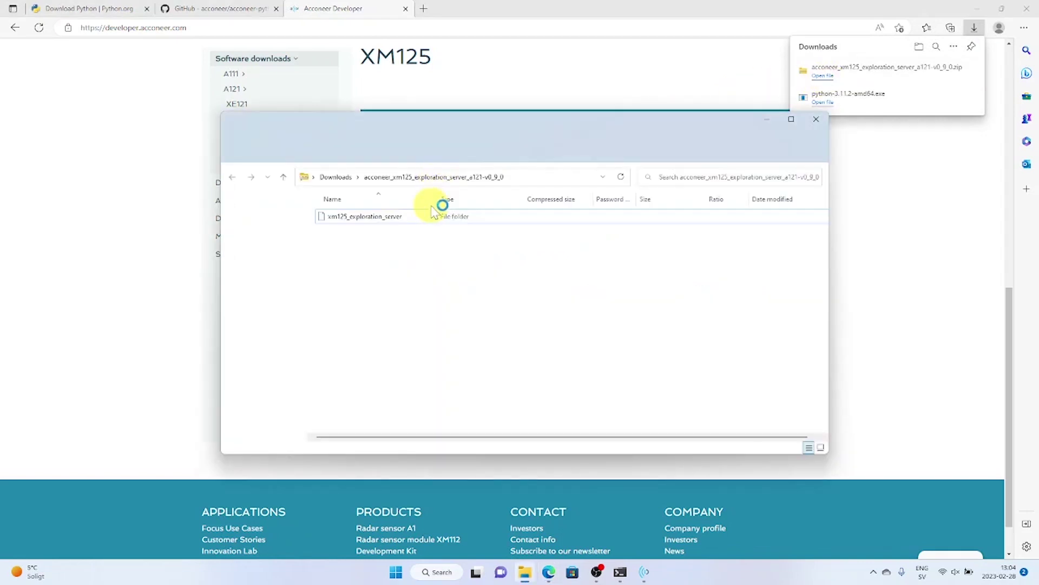
Extract the xm125_exploration_server zip into Downloads and close the Explorer window.
click(389, 222)
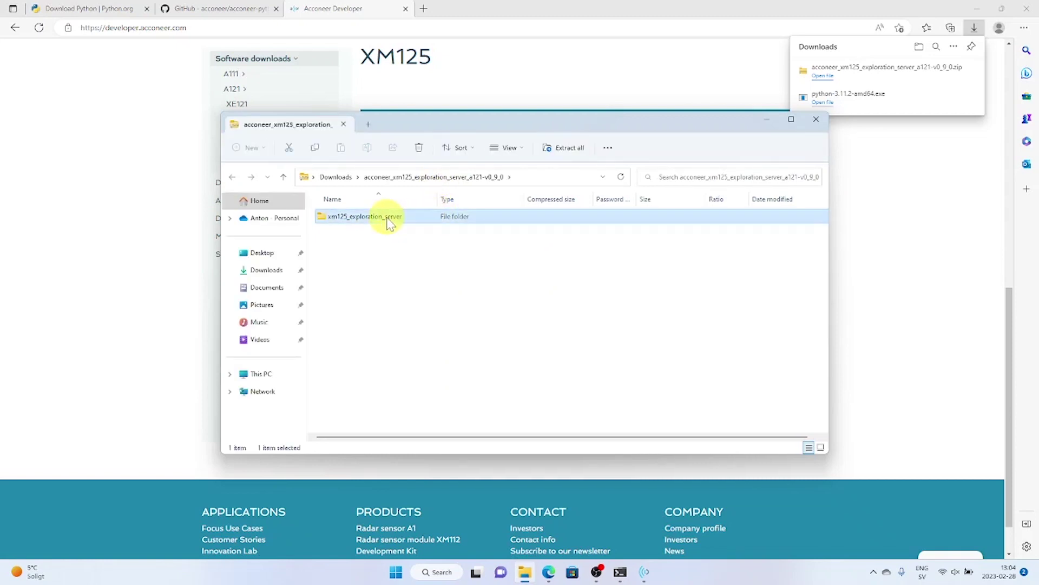
click(577, 149)
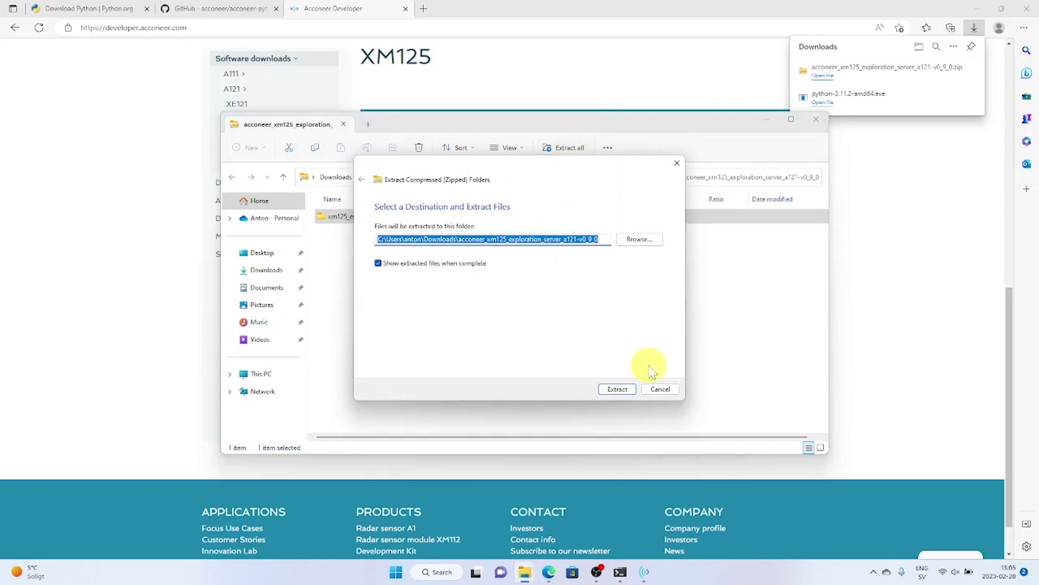
click(622, 388)
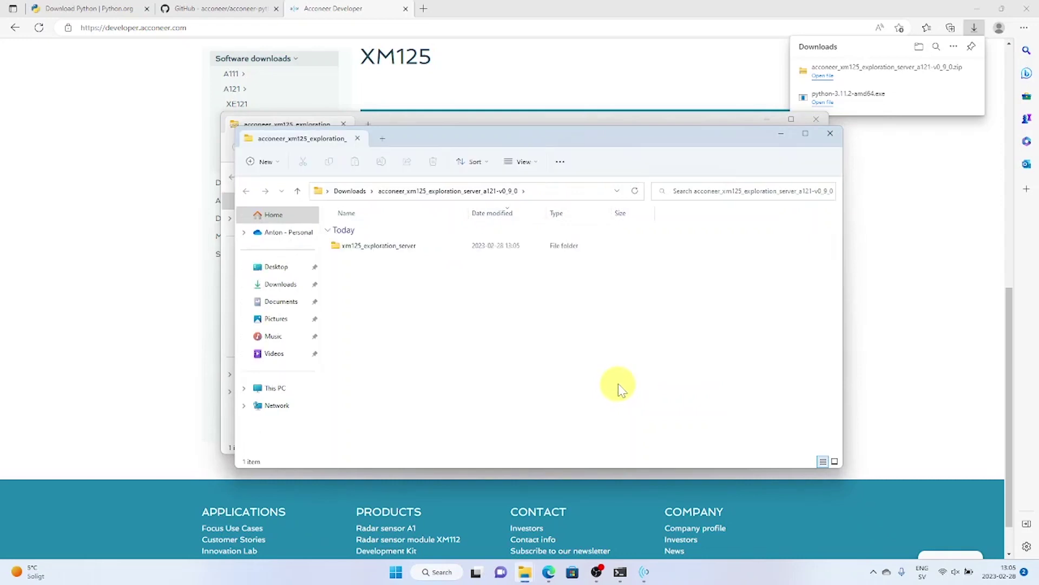
click(816, 120)
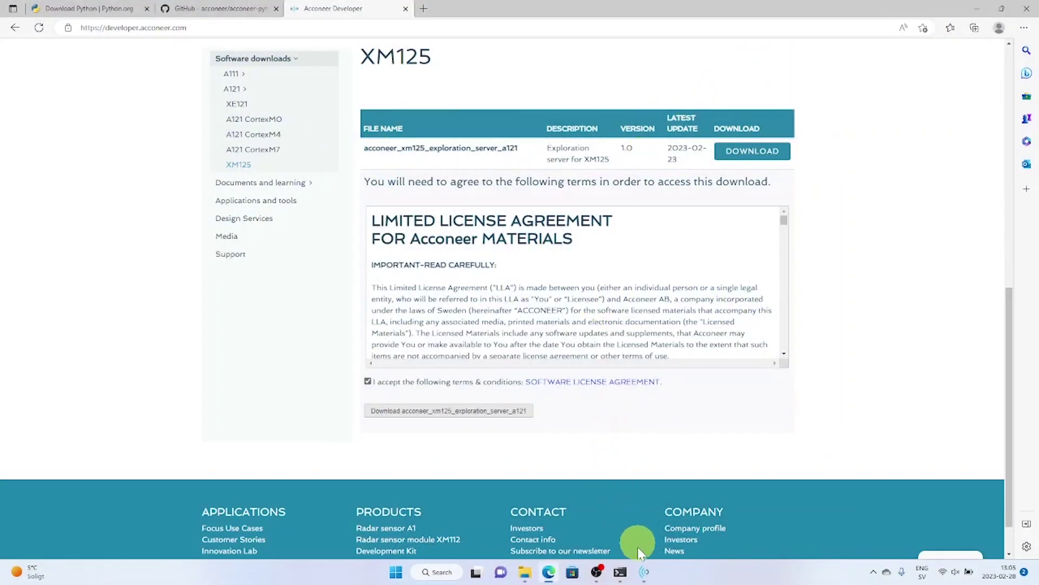
In the Flash tool, load acc_exploration_server_a121.bin from the extracted xm125_exploration_server bin folder.
click(646, 575)
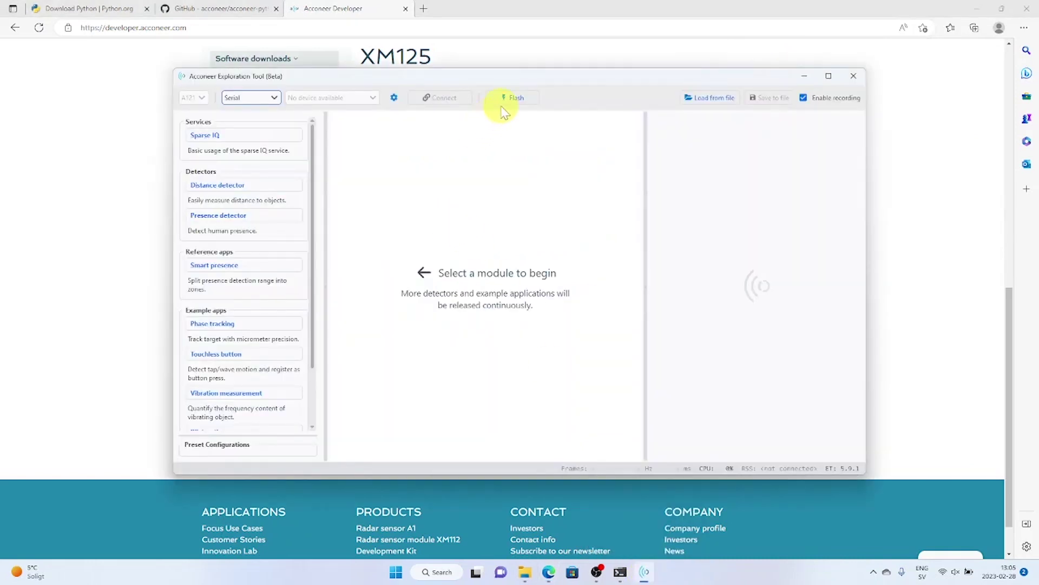
click(516, 99)
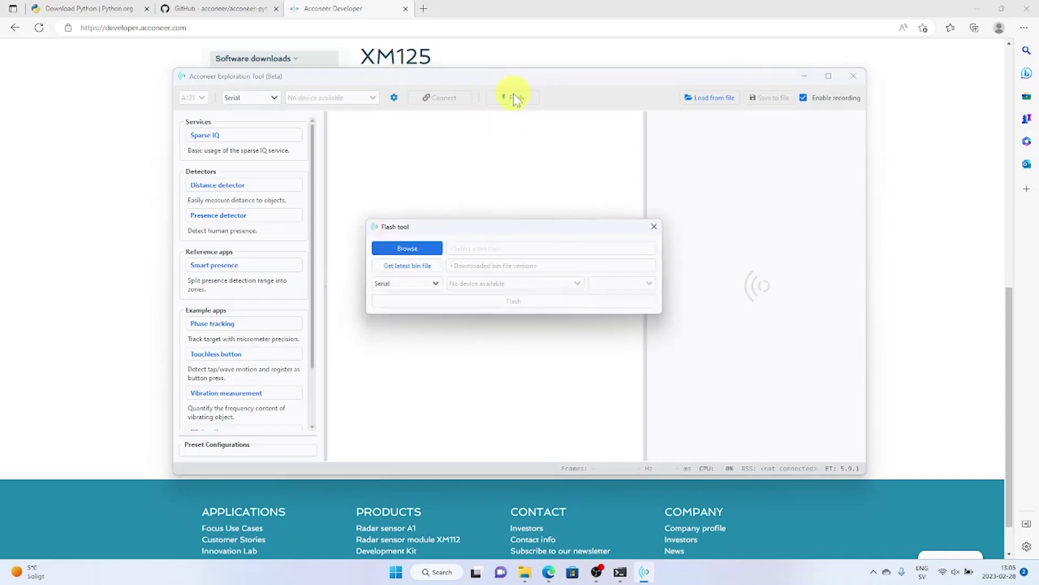
click(420, 250)
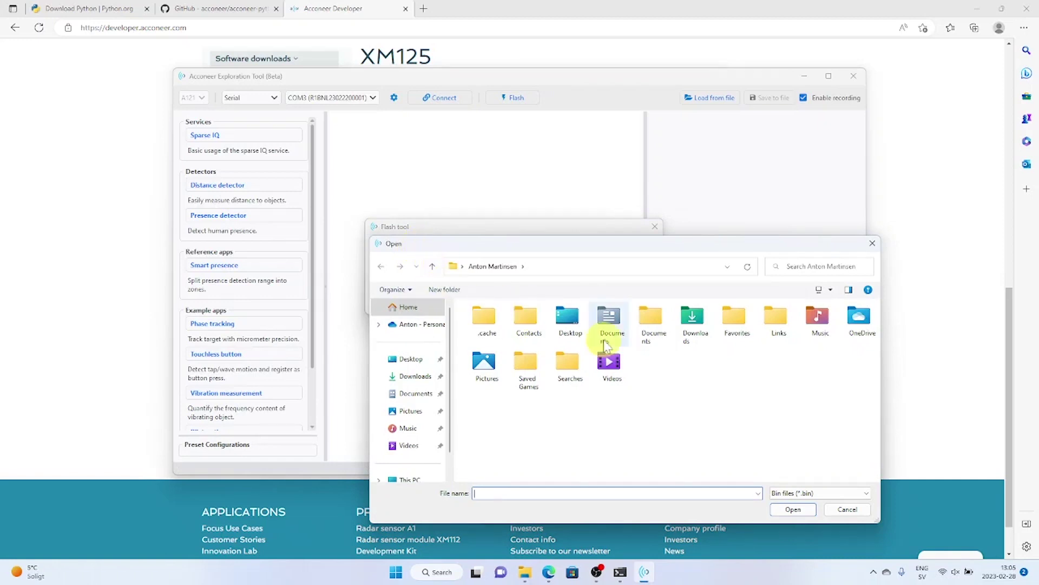
double_click(692, 334)
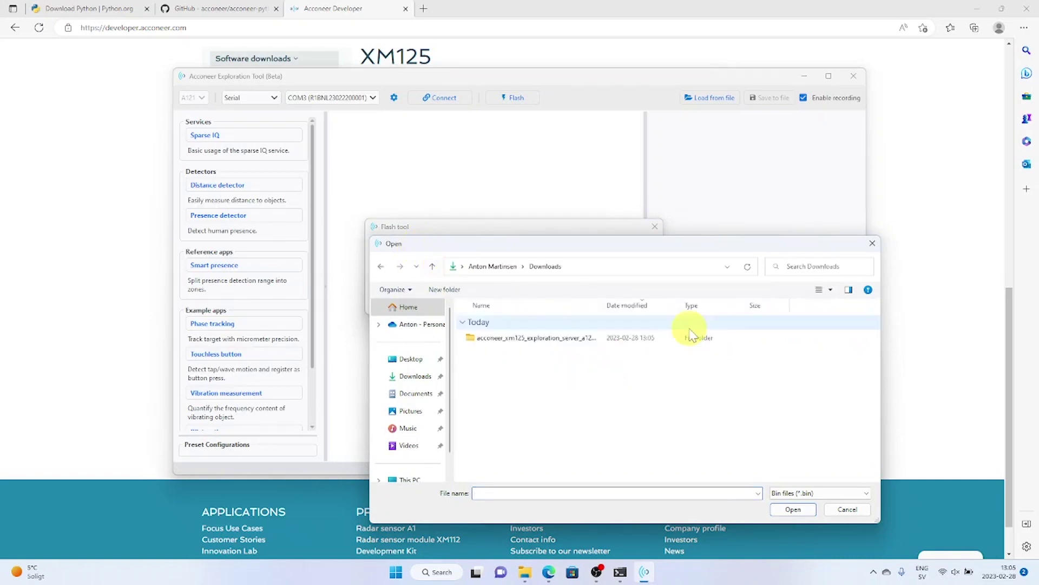
double_click(606, 337)
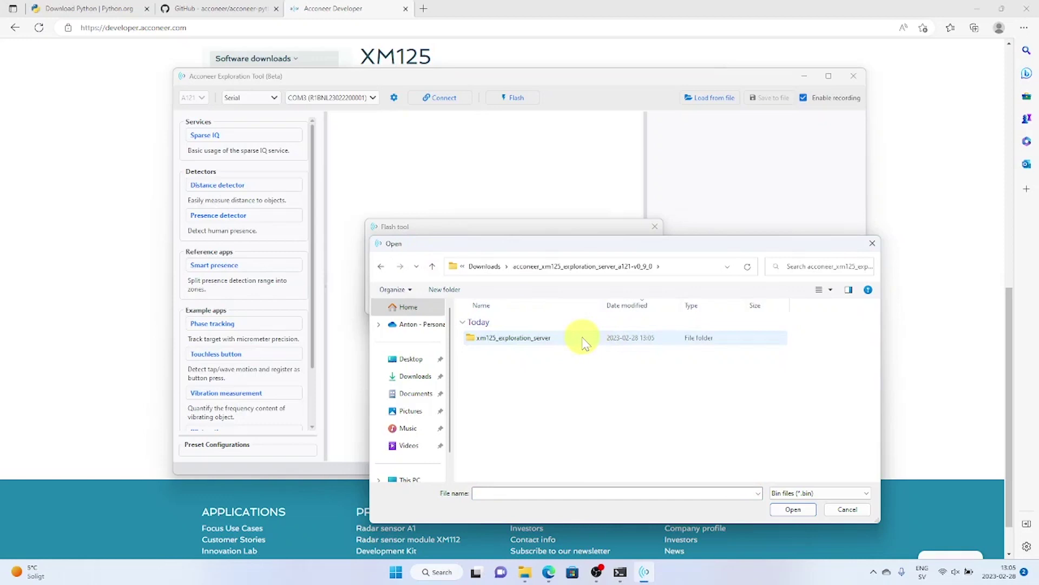
double_click(583, 339)
double_click(583, 339)
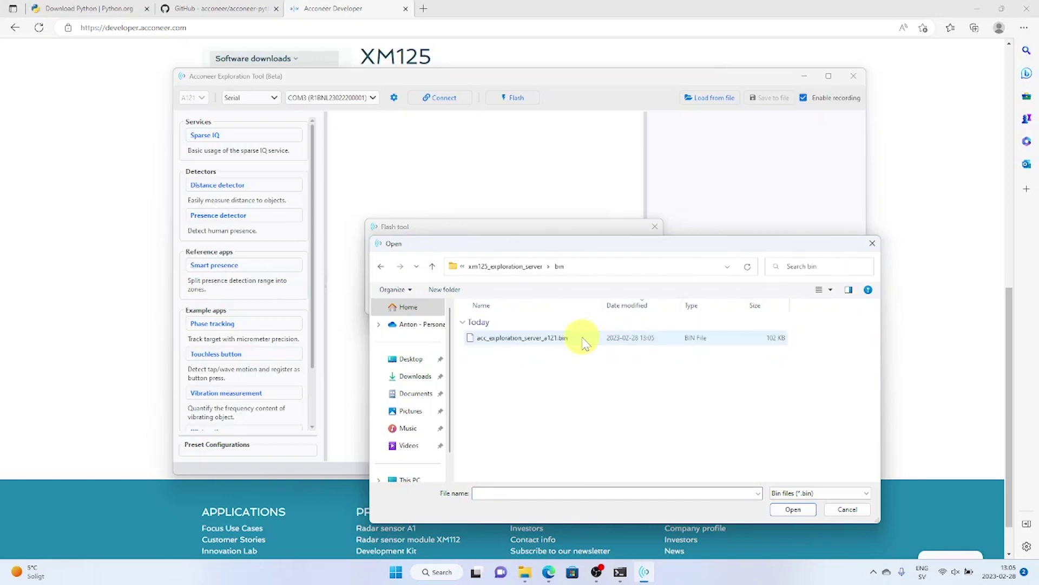
click(561, 341)
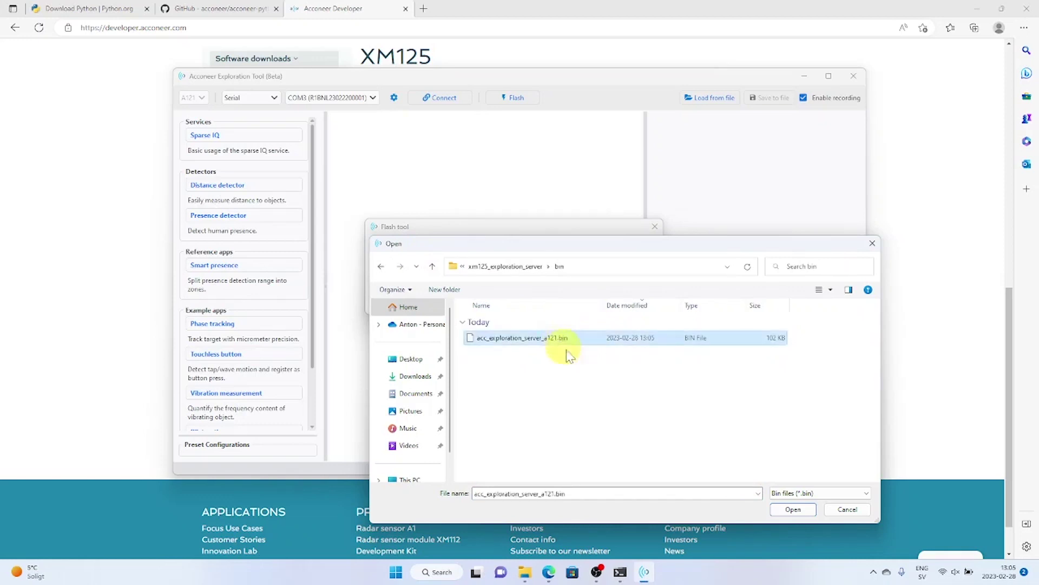
click(791, 510)
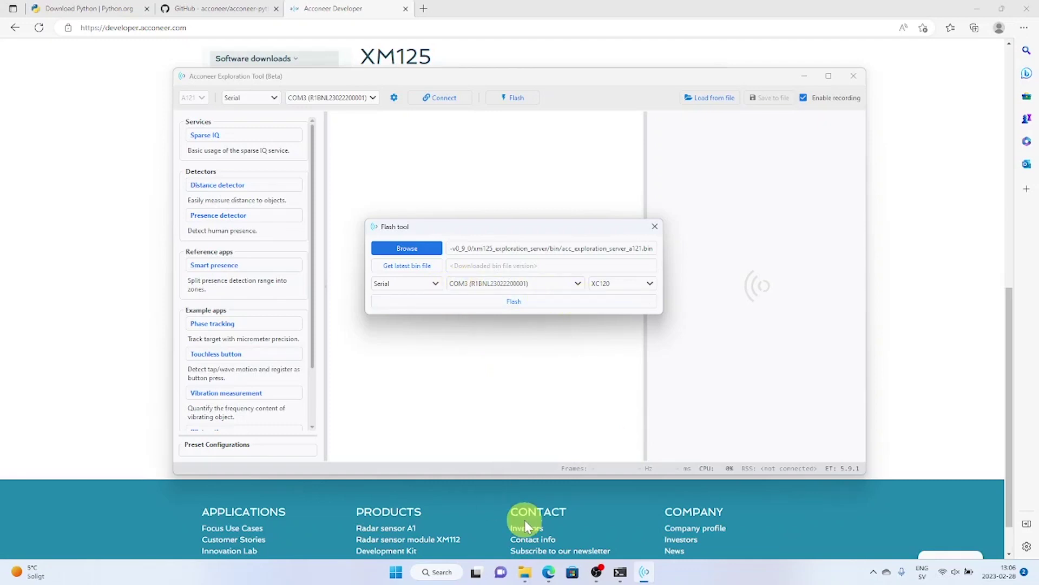
Open Device Manager and expand Ports (COM & LPT) to see the CP2105 COM3 and COM4.
click(398, 573)
text(device)
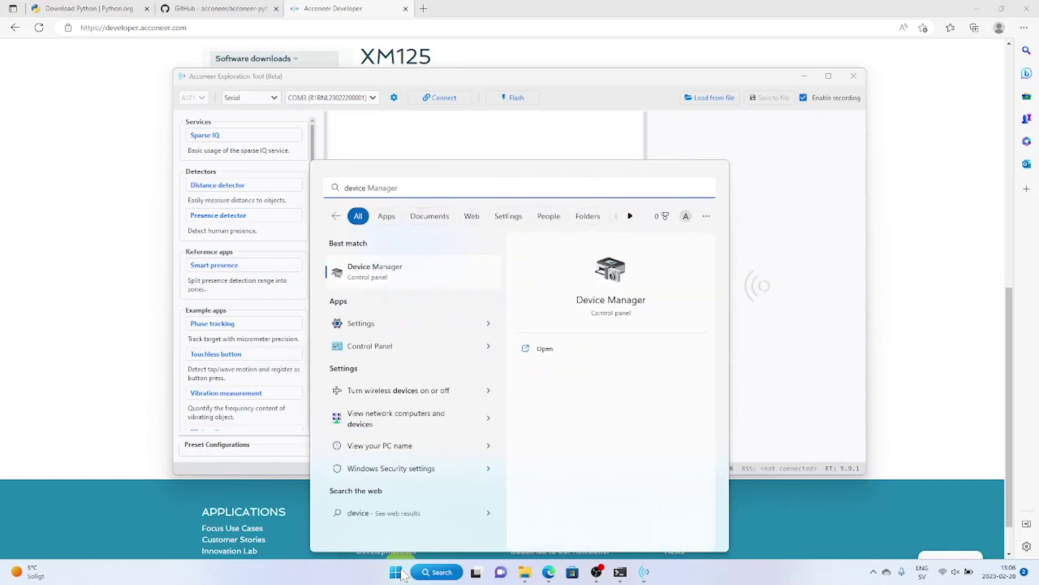
click(399, 573)
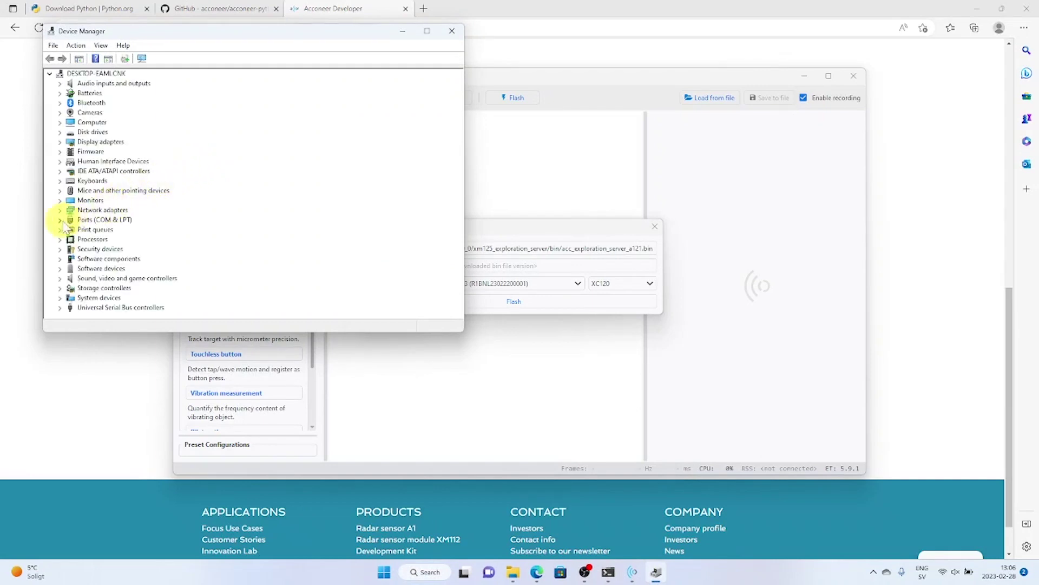
click(60, 220)
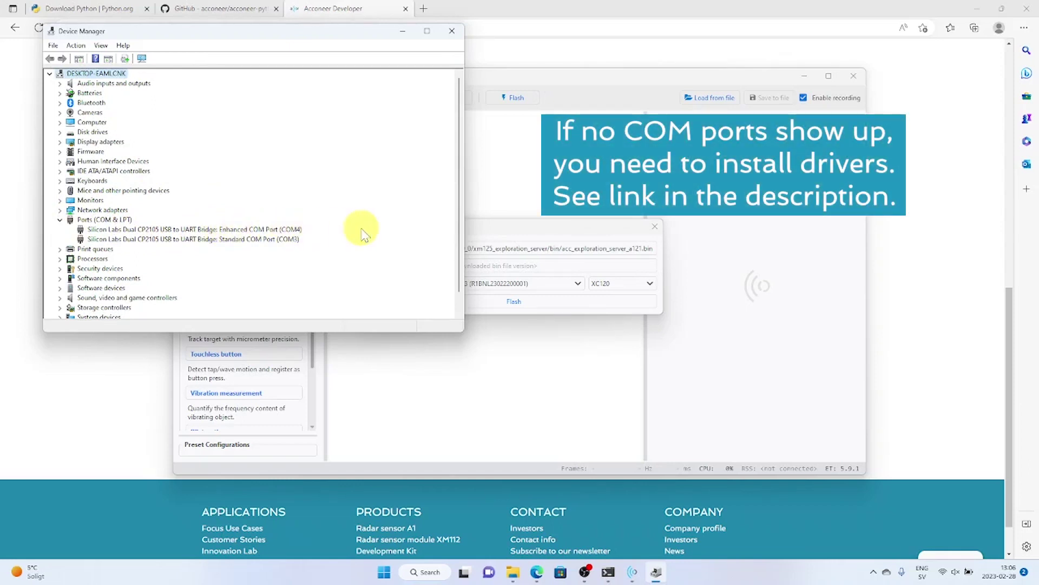
Flash the bin to an XM125 on COM4 and acknowledge the 'Flashing done' message.
click(506, 283)
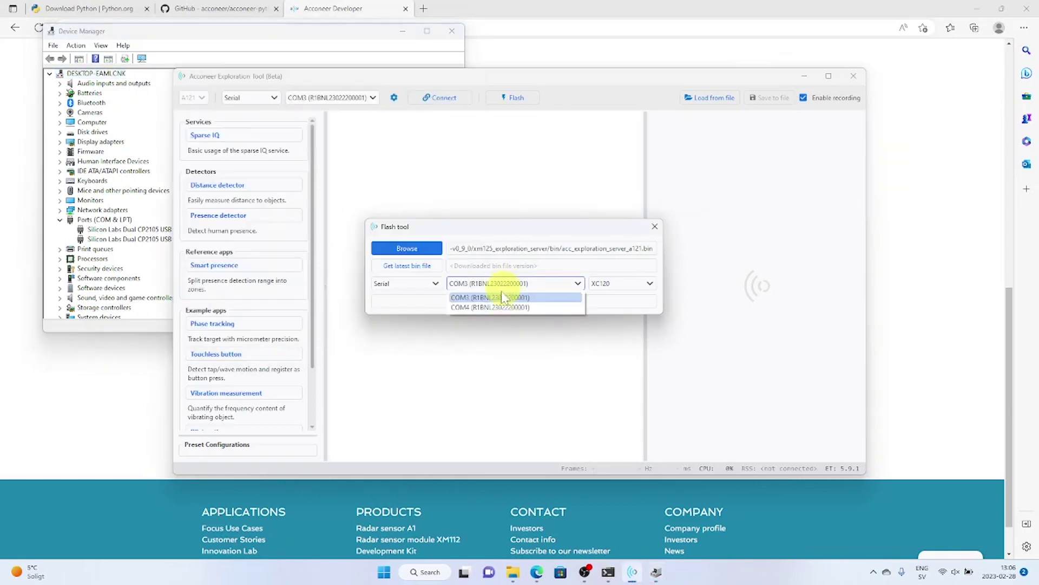
click(497, 305)
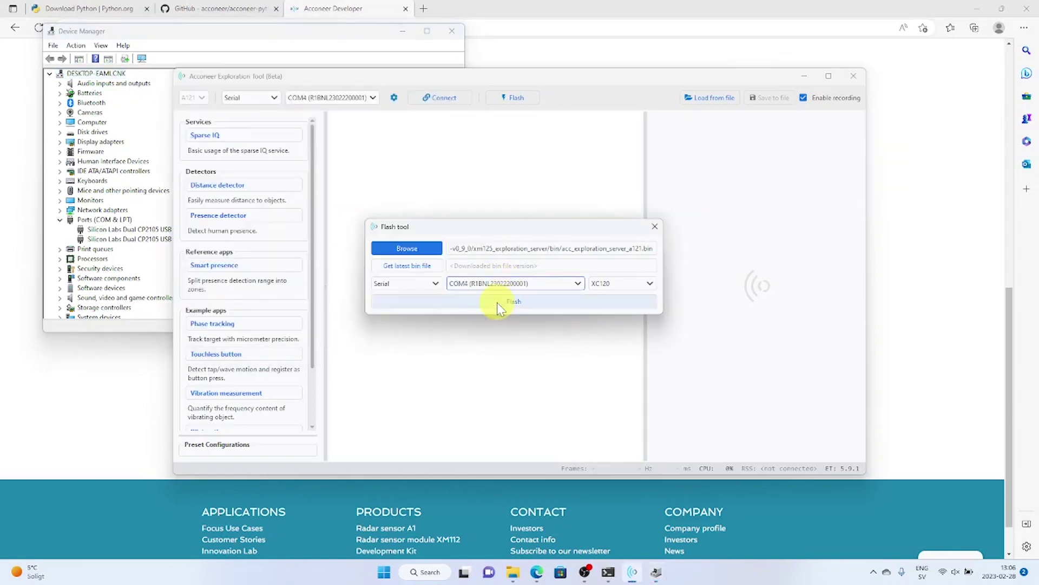
click(605, 287)
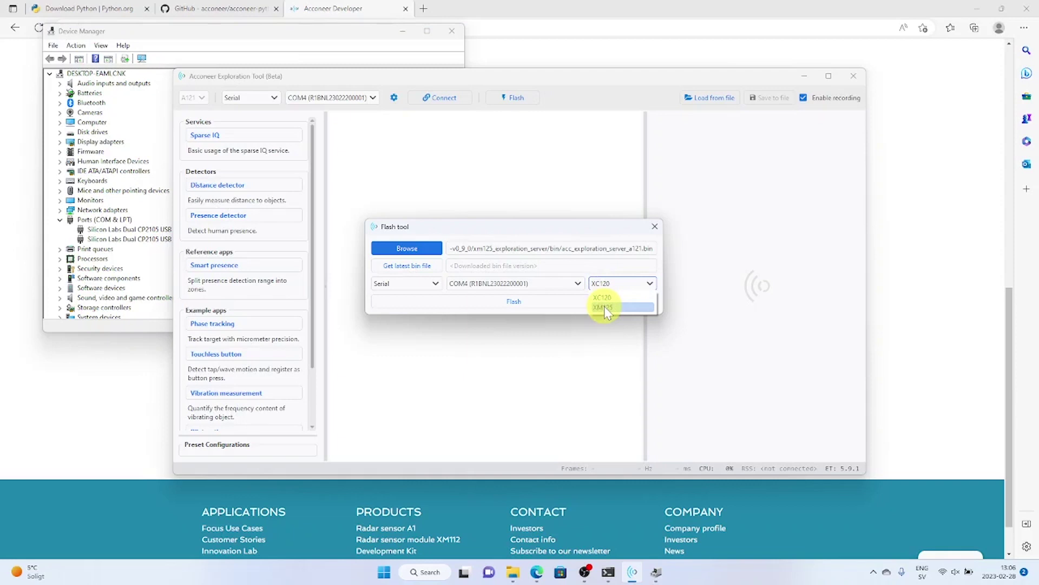
click(604, 307)
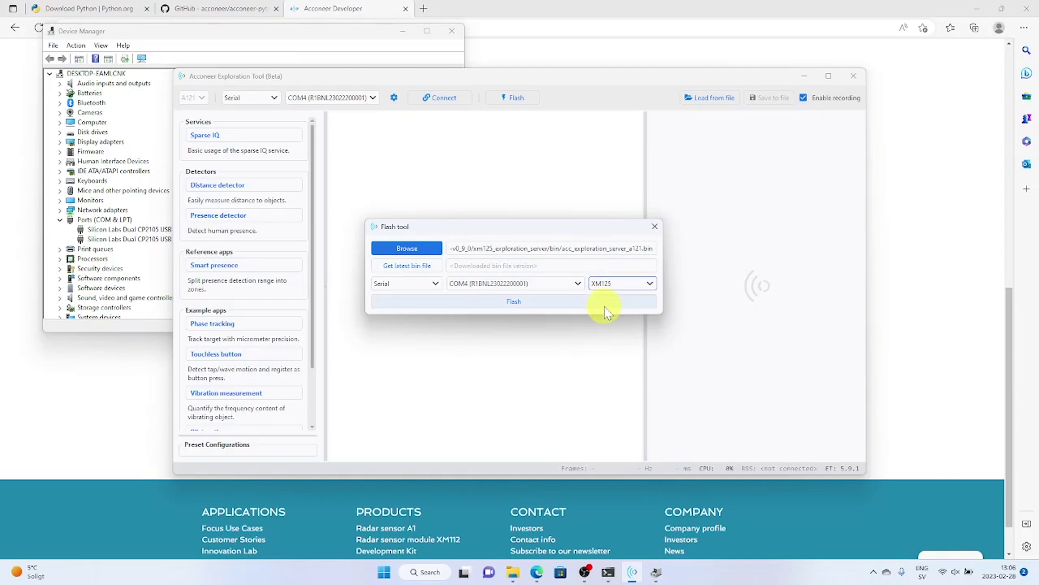
click(557, 306)
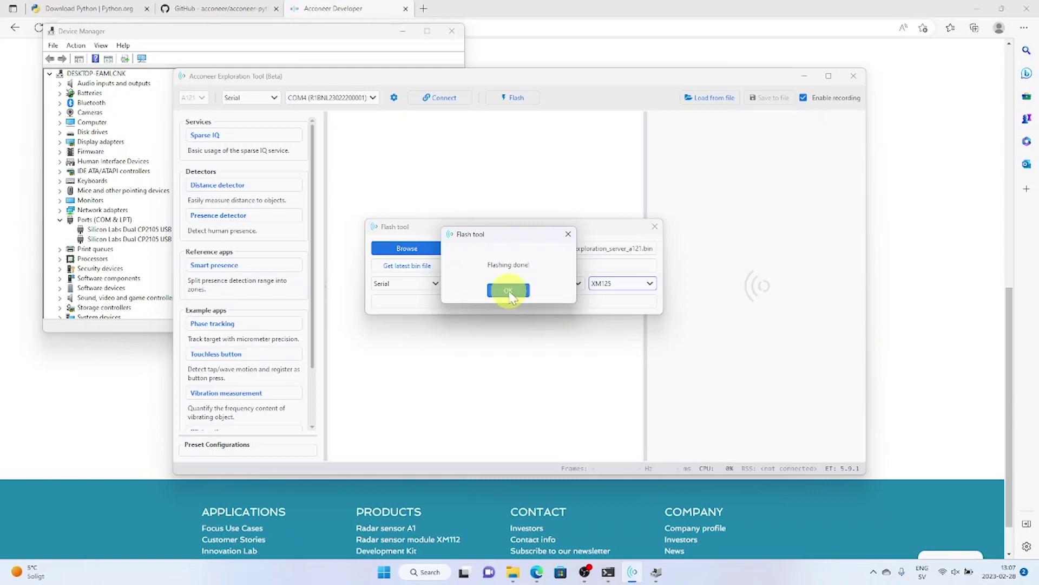
click(508, 288)
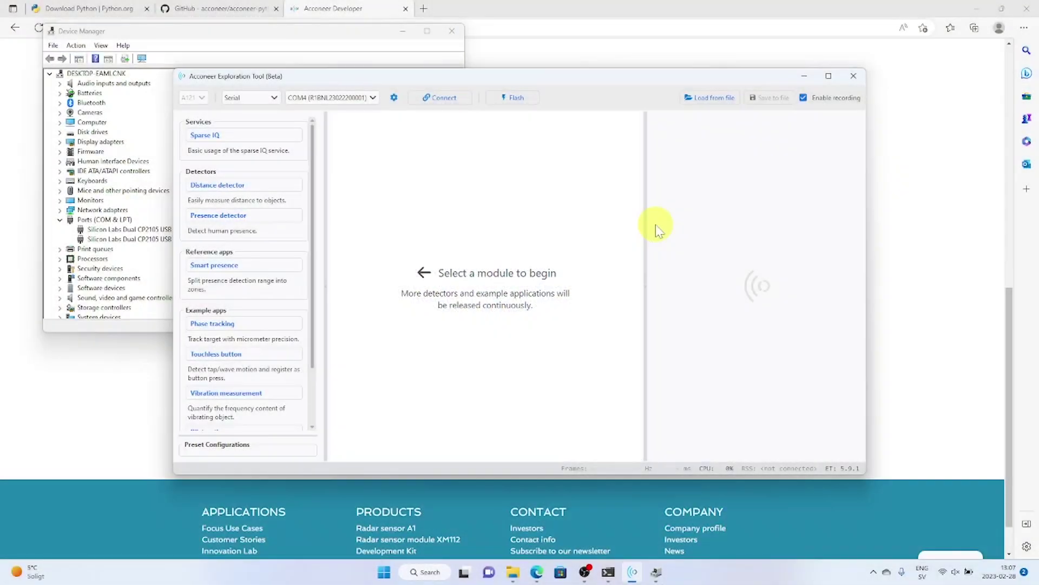
Connect to the flashed XM125 on COM4 and open the Sparse IQ service with default parameters.
click(432, 100)
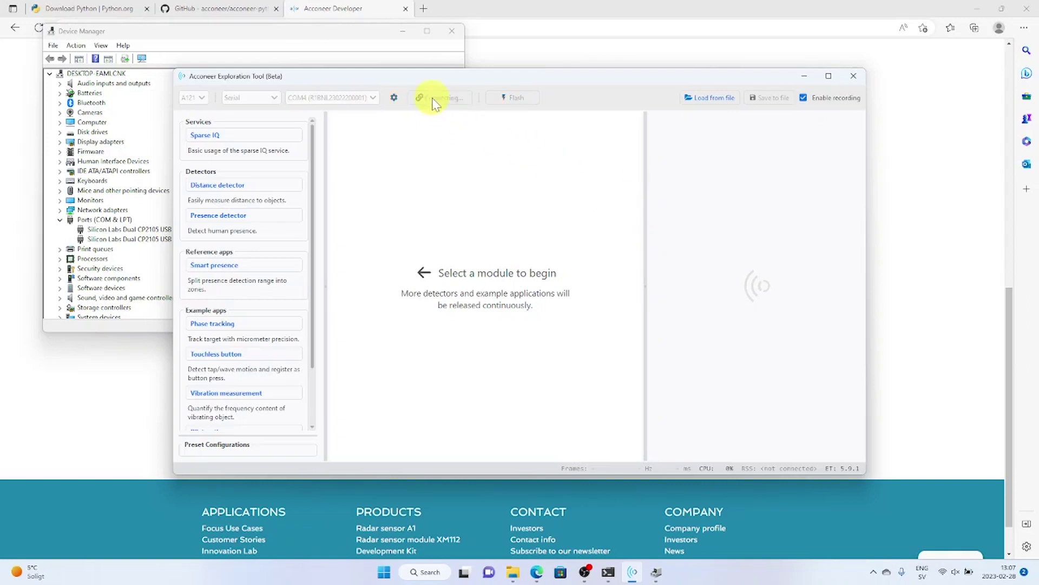
click(277, 139)
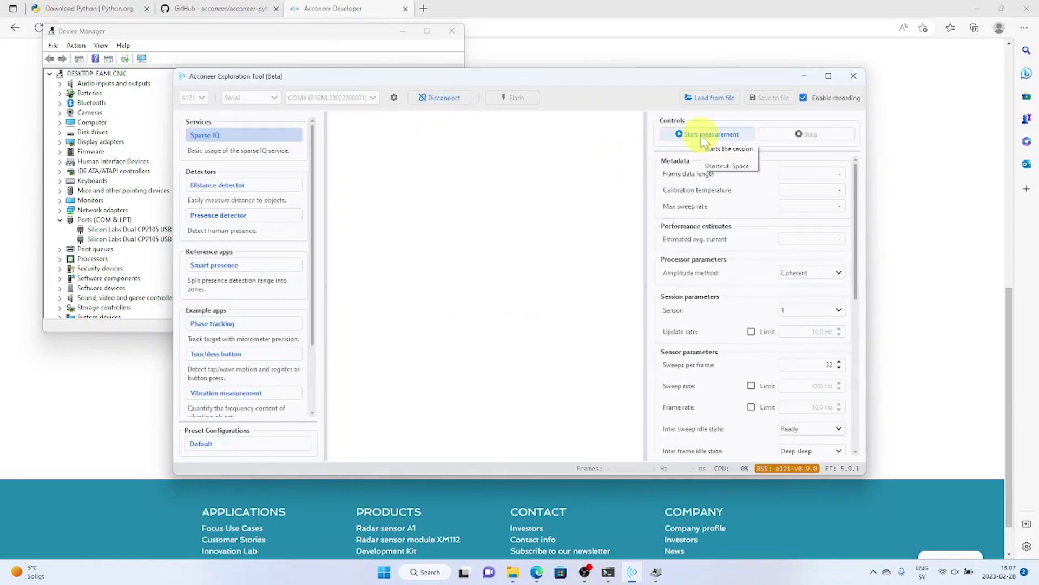
Start the Sparse IQ measurement to plot live amplitude, phase and distance-velocity map.
click(700, 135)
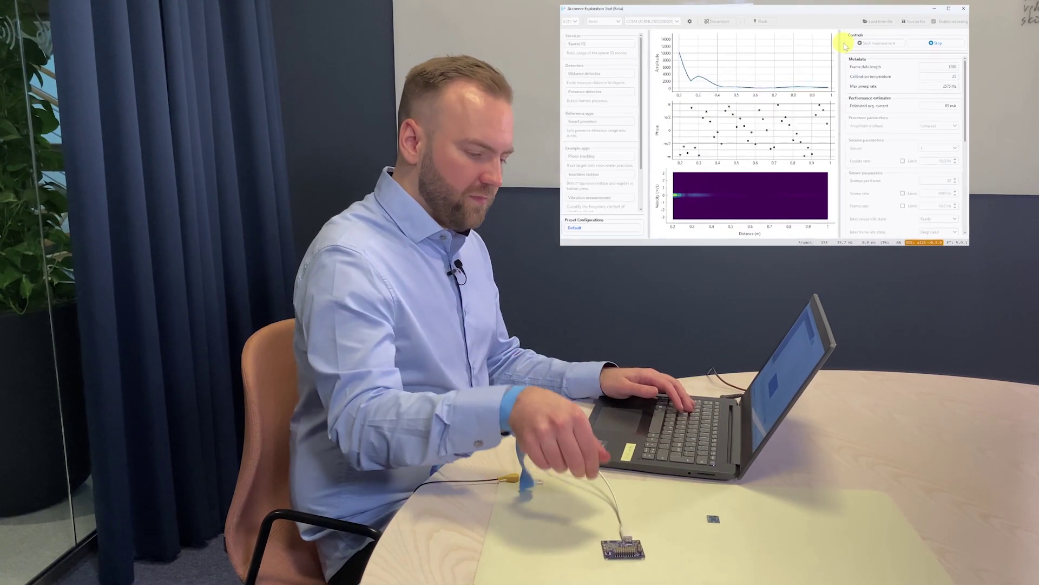